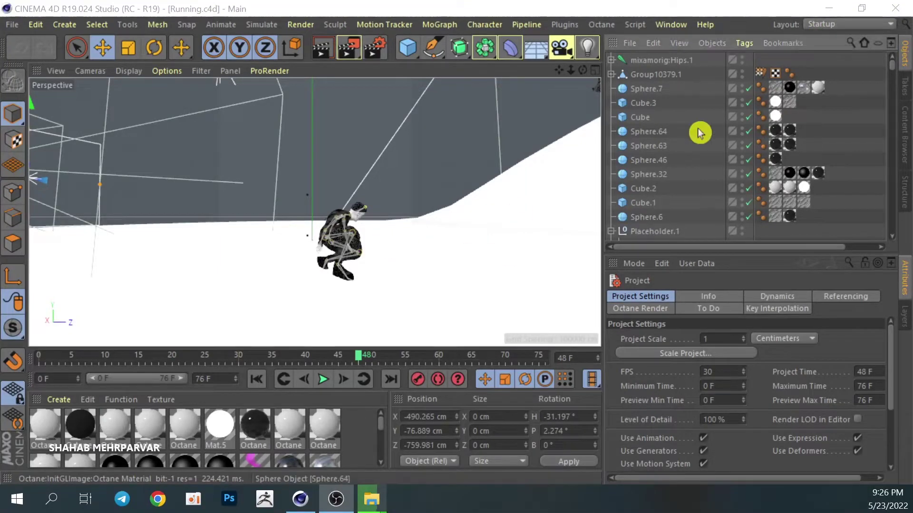
- Find OctaneCamera in the Object Manager and look through it in the viewport
scroll(699, 133, "down", 3)
scroll(679, 156, "down", 3)
scroll(679, 156, "down", 3)
scroll(678, 155, "down", 3)
scroll(678, 155, "down", 3)
scroll(678, 155, "down", 3)
scroll(679, 155, "up", 3)
scroll(679, 156, "up", 3)
scroll(678, 155, "up", 3)
scroll(744, 112, "down", 3)
scroll(744, 112, "down", 3)
scroll(744, 112, "down", 3)
scroll(744, 112, "down", 3)
scroll(744, 113, "up", 3)
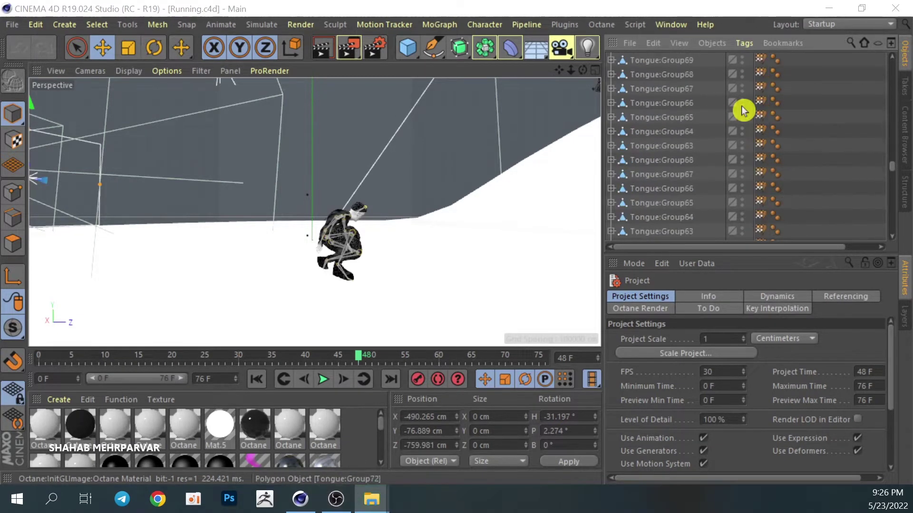
scroll(744, 112, "up", 3)
scroll(744, 112, "up", 3)
scroll(721, 174, "up", 2)
scroll(722, 174, "down", 5)
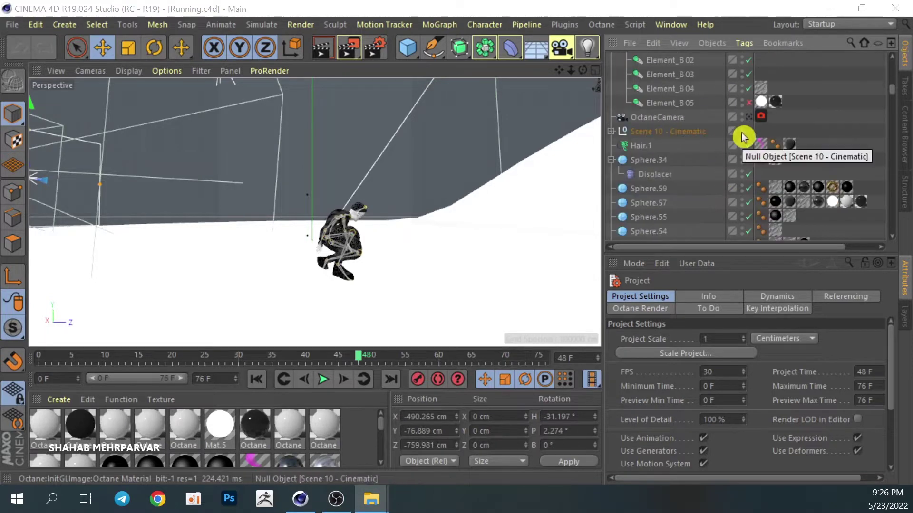
left_click(748, 117)
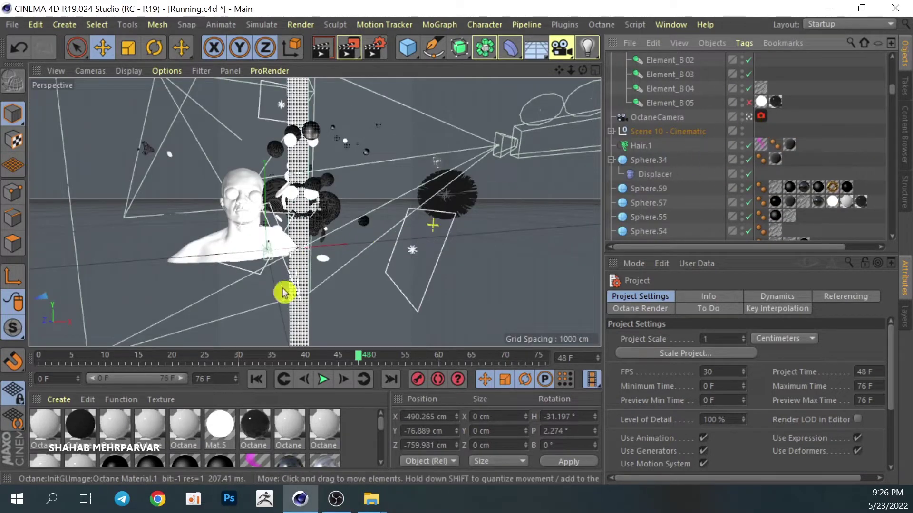
- Zoom in on the runner and scrub the timeline through frames 20, 40, 50, 55 to 58
left_click_drag(570, 70, 589, 71)
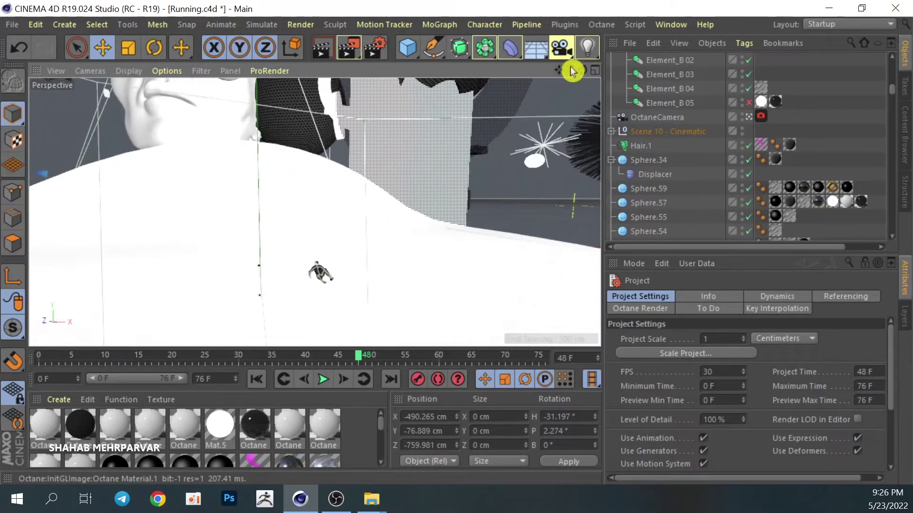
mouse_move(565, 71)
left_mouse_down()
mouse_move(587, 71)
mouse_move(558, 85)
left_mouse_up()
left_click(176, 361)
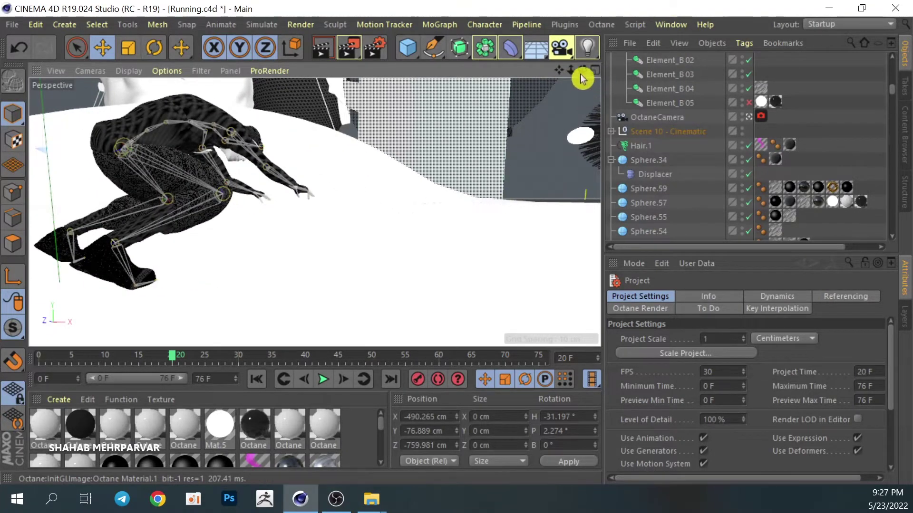
left_click_drag(582, 70, 523, 76)
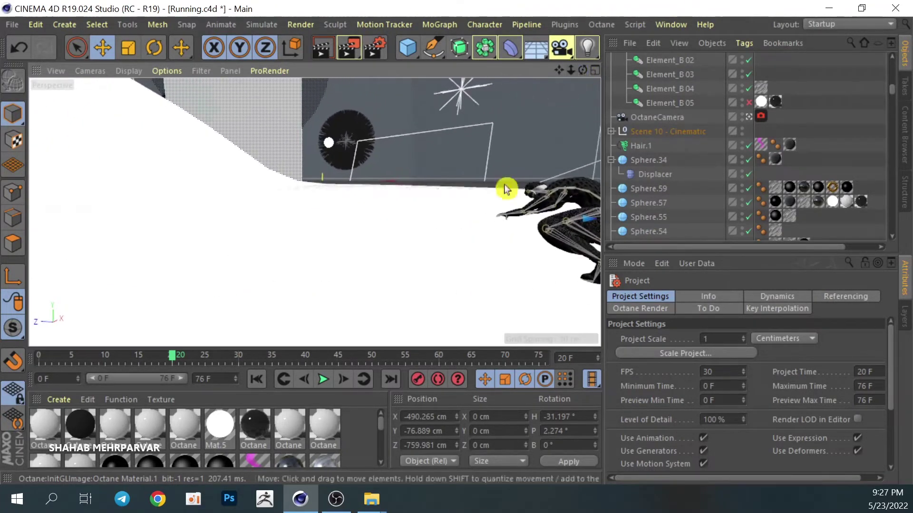
left_click(307, 361)
left_click(371, 360)
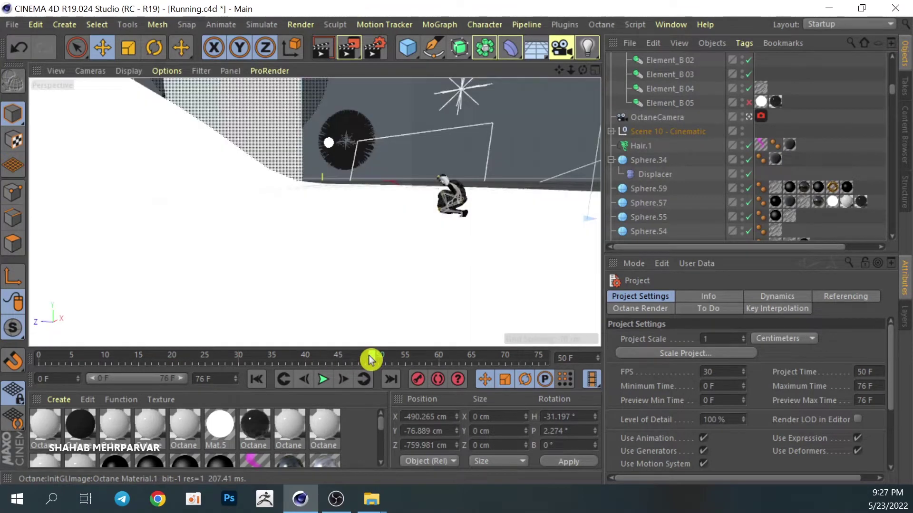
left_click(404, 361)
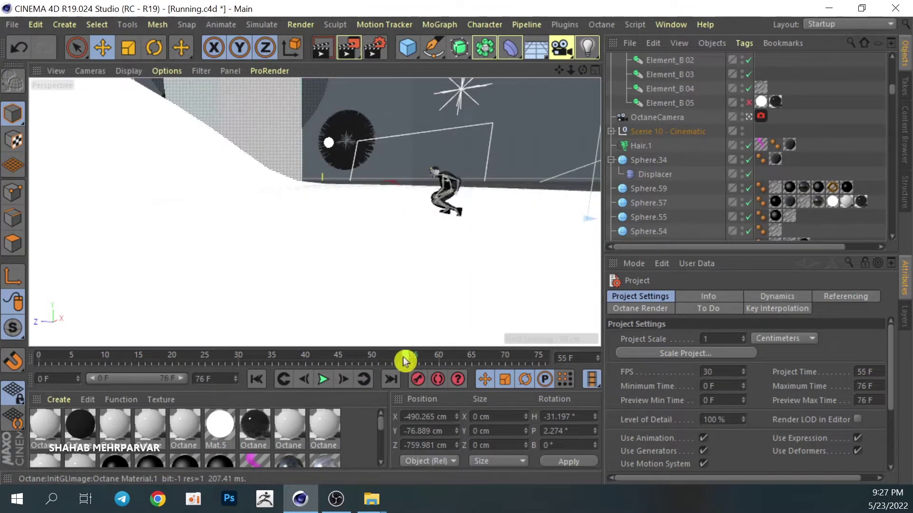
left_click(424, 360)
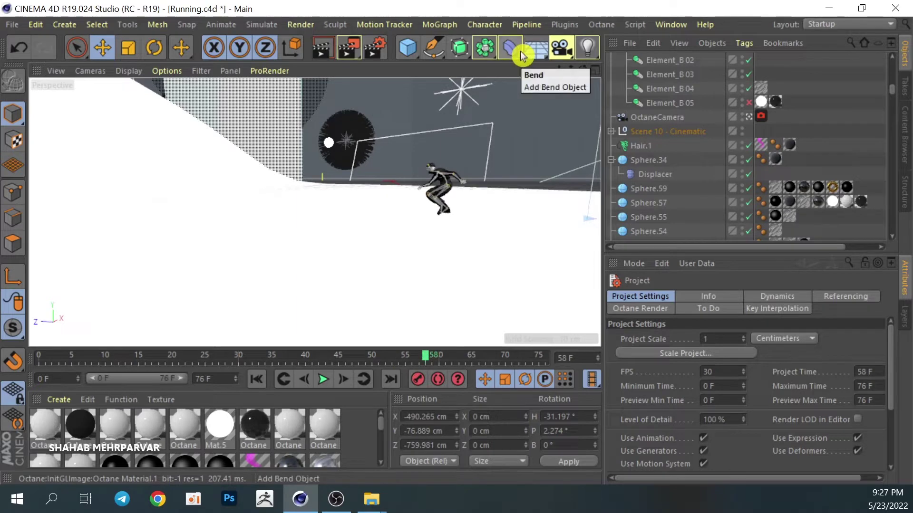
- Turn off the camera view to return to the free editor perspective
scroll(749, 148, "down", 5)
scroll(751, 119, "down", 3)
left_click(748, 89)
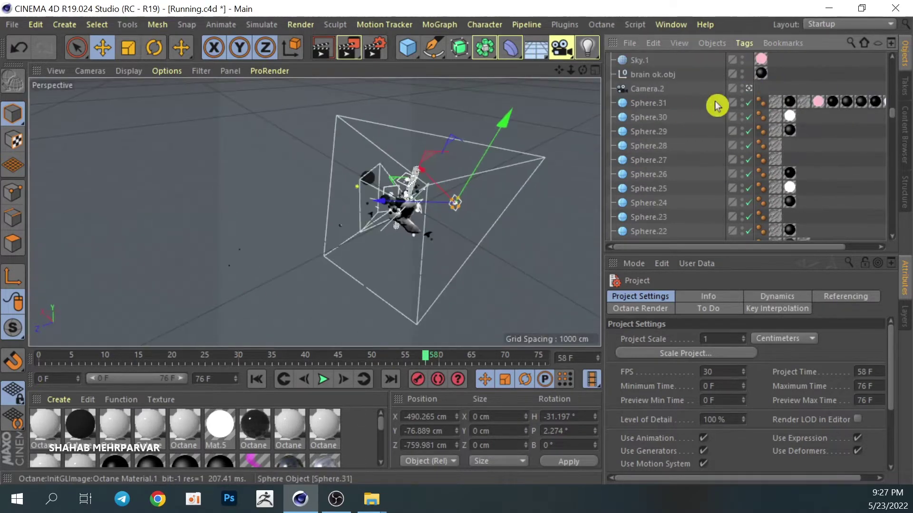
- Move Sphere.63, Sphere.32, Sphere.4 and Sphere.64 into place behind the runner
left_click_drag(570, 70, 584, 72)
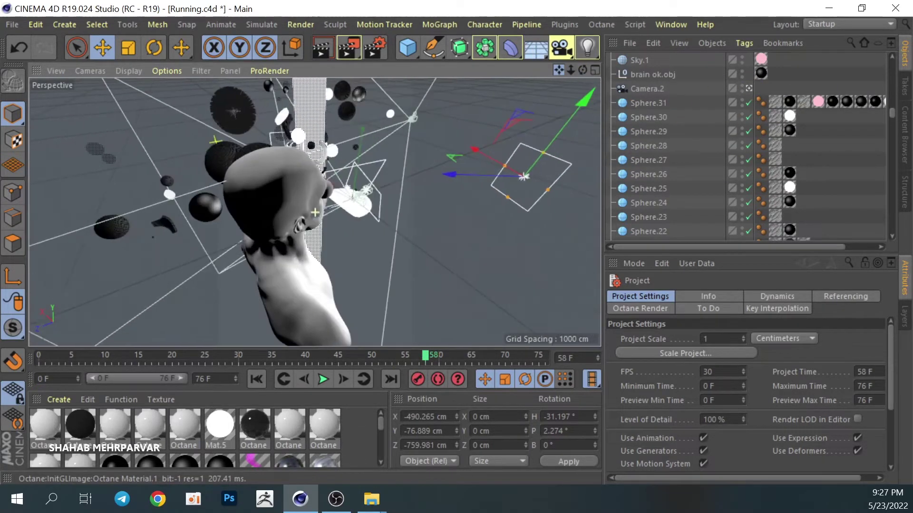
mouse_move(139, 230)
left_mouse_down()
mouse_move(99, 272)
mouse_move(195, 212)
mouse_move(214, 176)
mouse_move(231, 218)
left_mouse_up()
left_click_drag(285, 193, 266, 209)
left_click_drag(328, 152, 285, 234)
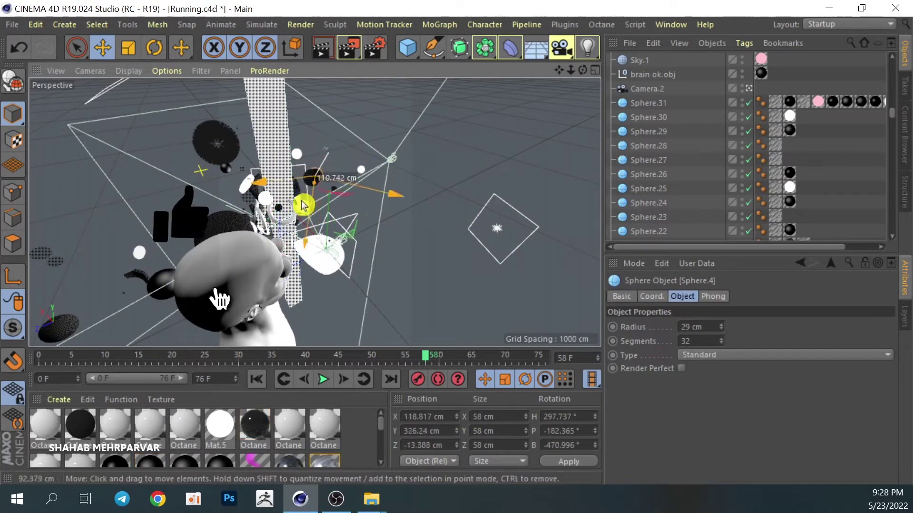
left_click_drag(87, 326, 297, 230)
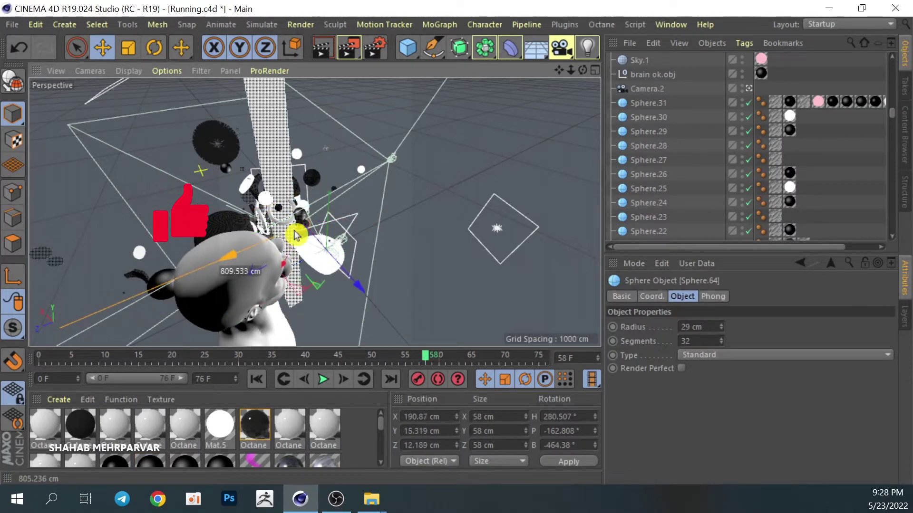
- Through OctaneCamera, refine Sphere.63 and Sphere.64 and shift the Stage disc under the figure
scroll(744, 115, "up", 2)
scroll(744, 115, "up", 3)
left_click(751, 119)
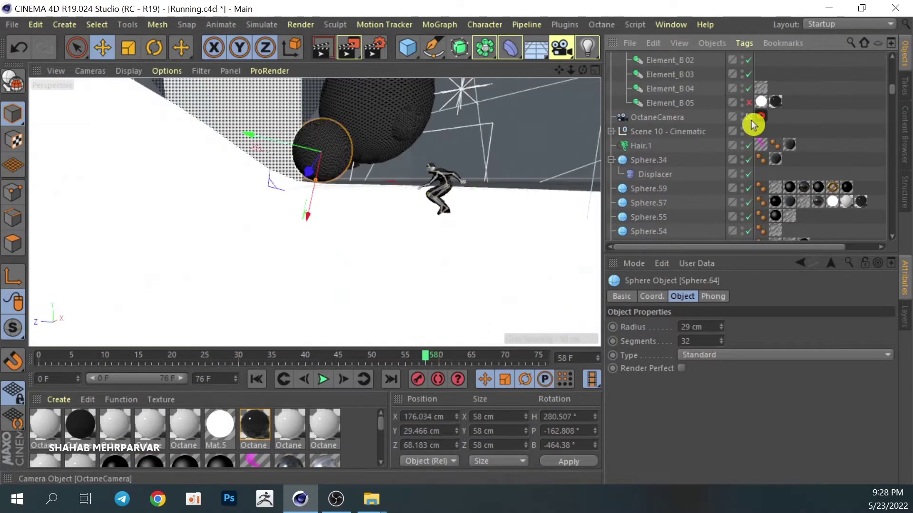
left_click_drag(442, 145, 371, 142)
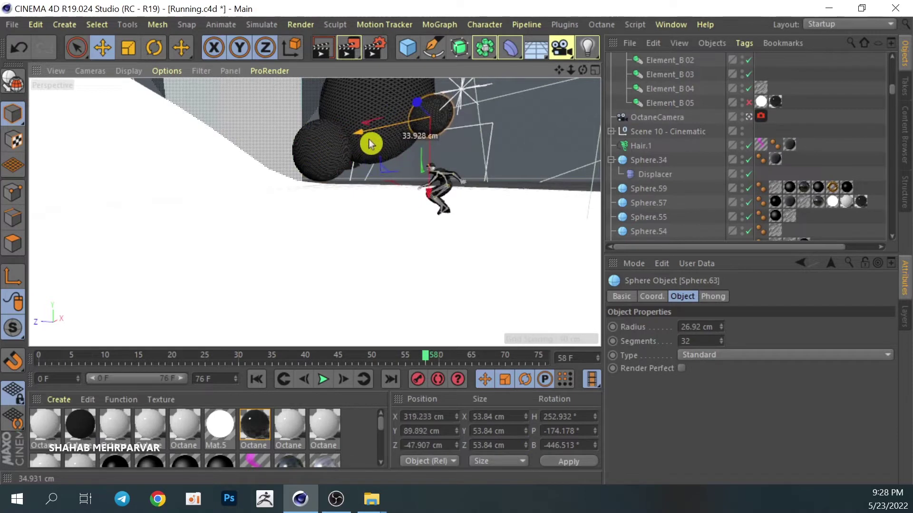
left_click(267, 113)
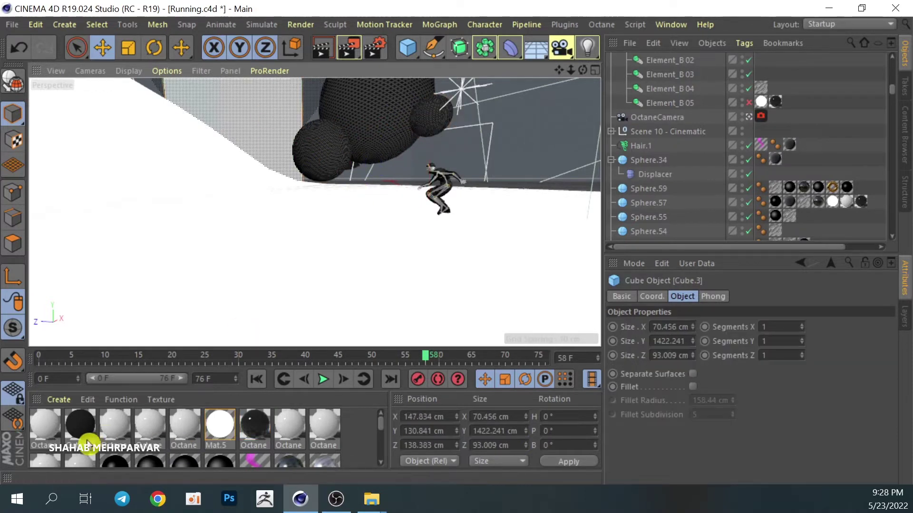
left_click_drag(281, 154, 264, 139)
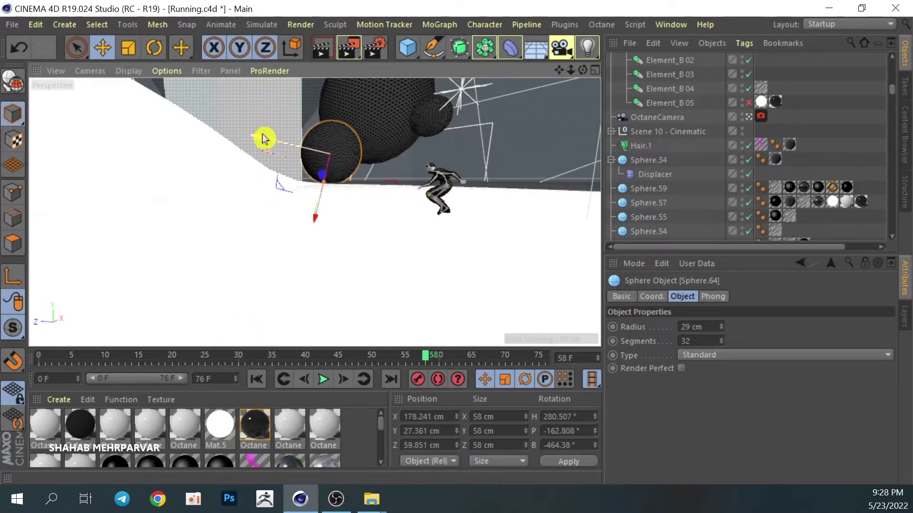
mouse_move(124, 206)
left_mouse_down()
mouse_move(233, 233)
mouse_move(171, 231)
mouse_move(526, 261)
mouse_move(346, 279)
mouse_move(434, 273)
mouse_move(457, 202)
left_mouse_up()
scroll(752, 149, "down", 8)
- Move the Stage disc and check its position through OctaneCamera
left_click(748, 174)
left_click(306, 251)
mouse_move(292, 241)
left_mouse_down()
mouse_move(281, 240)
mouse_move(281, 209)
mouse_move(235, 276)
left_mouse_up()
scroll(705, 133, "up", 5)
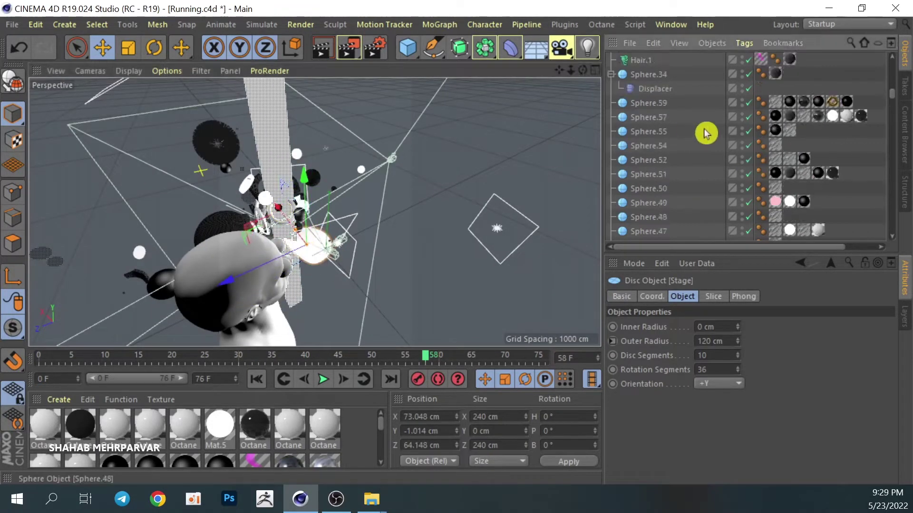
scroll(706, 133, "up", 4)
left_click(750, 203)
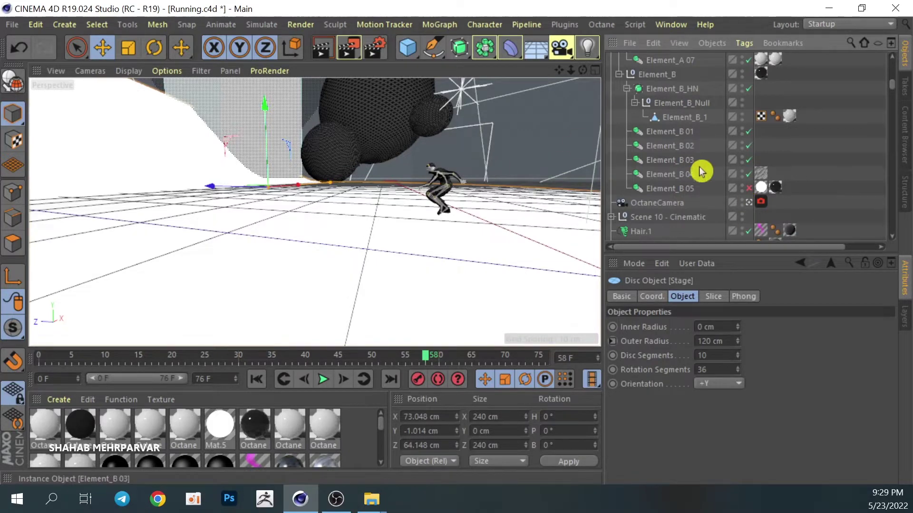
- Lower the giant head and its spheres so the ear sits behind the runner
scroll(743, 190, "down", 5)
left_click(749, 174)
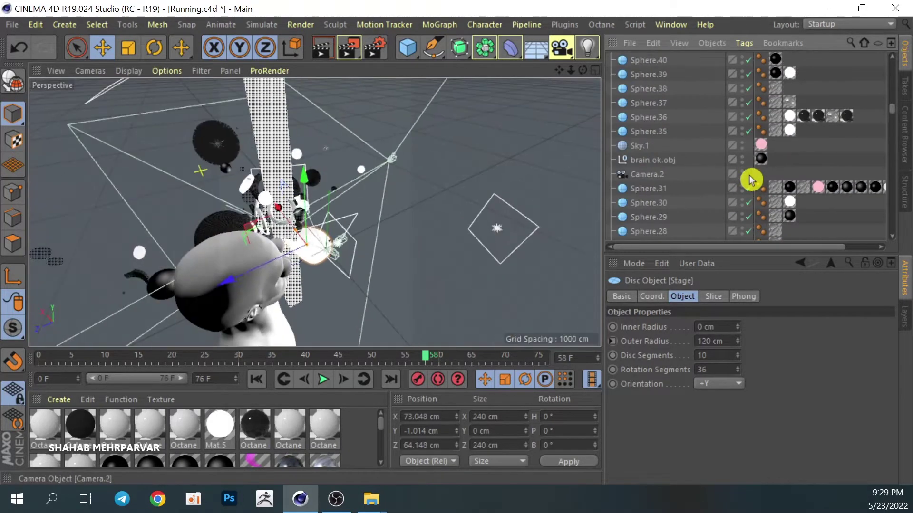
left_click(214, 278)
key("ctrl+z")
key("ctrl+z")
key("ctrl+z")
key("ctrl+z")
scroll(746, 128, "up", 5)
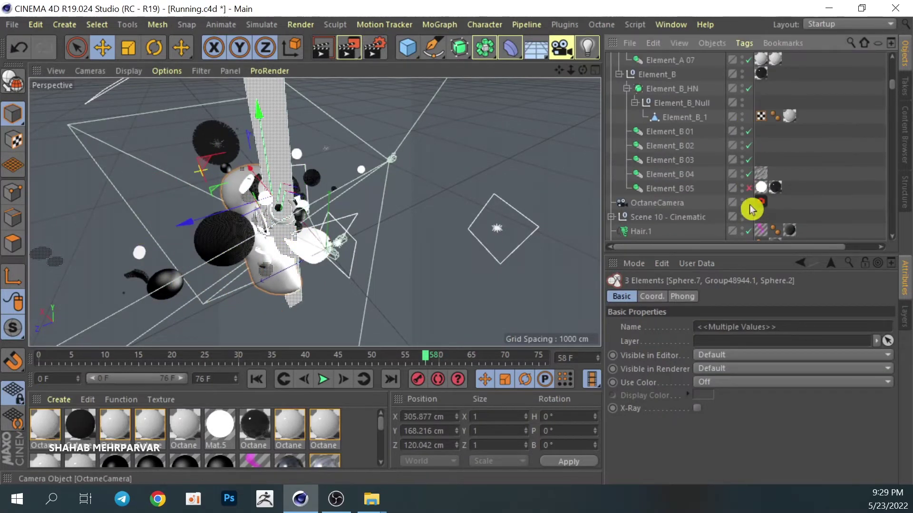
left_click(749, 202)
mouse_move(333, 104)
left_mouse_down()
mouse_move(304, 172)
mouse_move(257, 143)
mouse_move(460, 142)
left_mouse_up()
- Drop a material onto the Stage disc
left_click(570, 142)
left_click_drag(261, 460, 363, 261)
left_click(375, 47)
- Apply a material to the wall Cube.3 and the black Octane material to Sphere.64
left_click(580, 13)
left_click(350, 46)
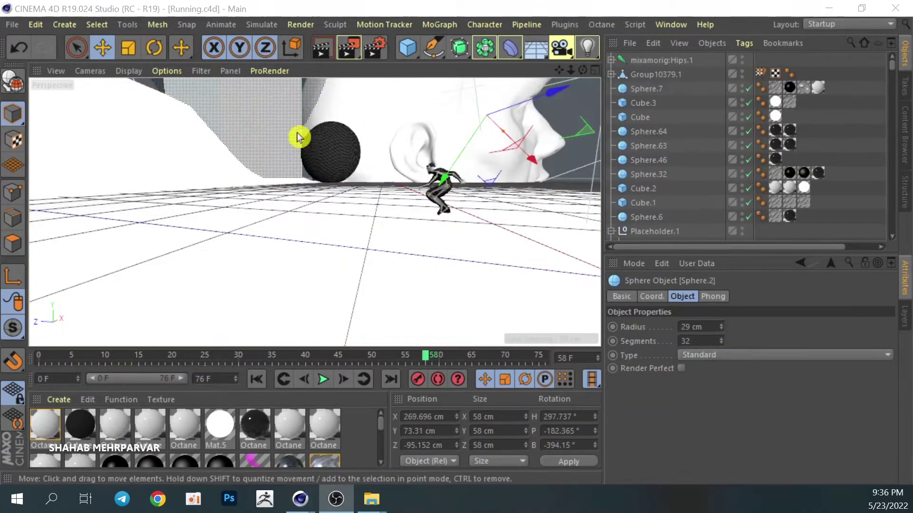
left_click(269, 143)
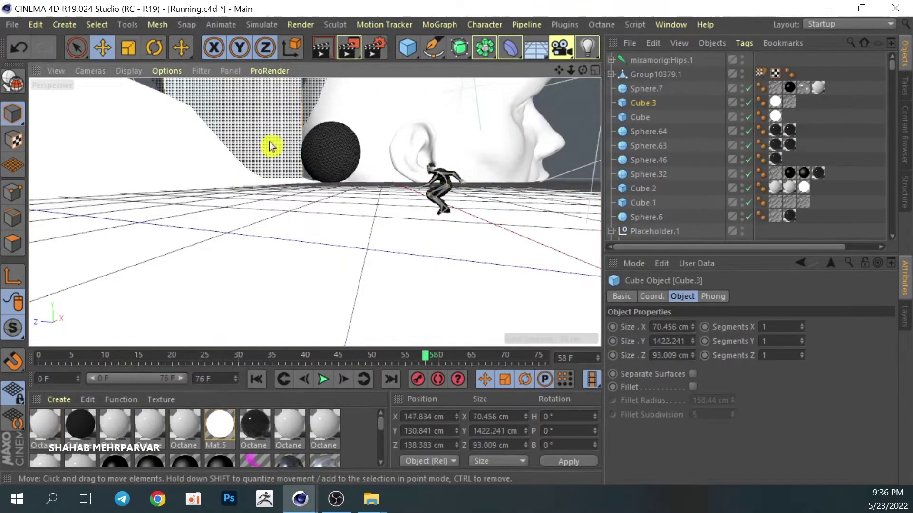
left_click_drag(255, 127, 256, 128)
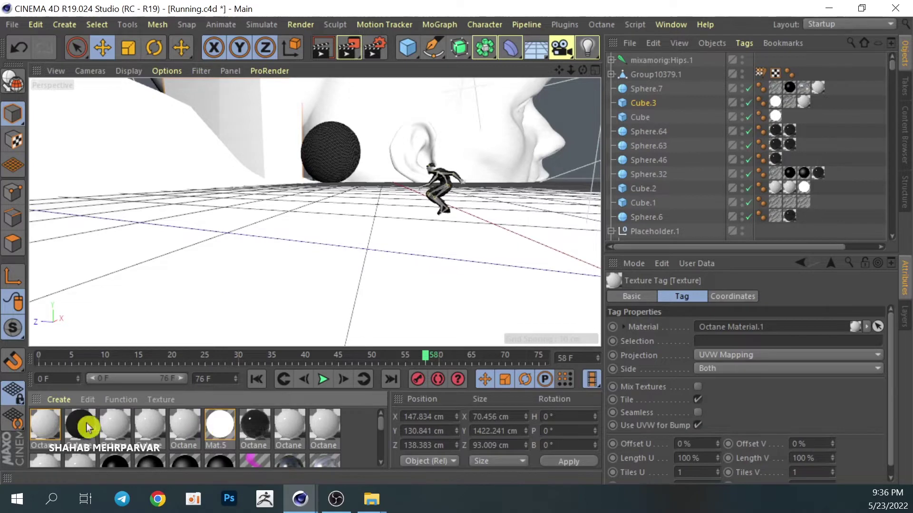
left_click_drag(80, 425, 331, 152)
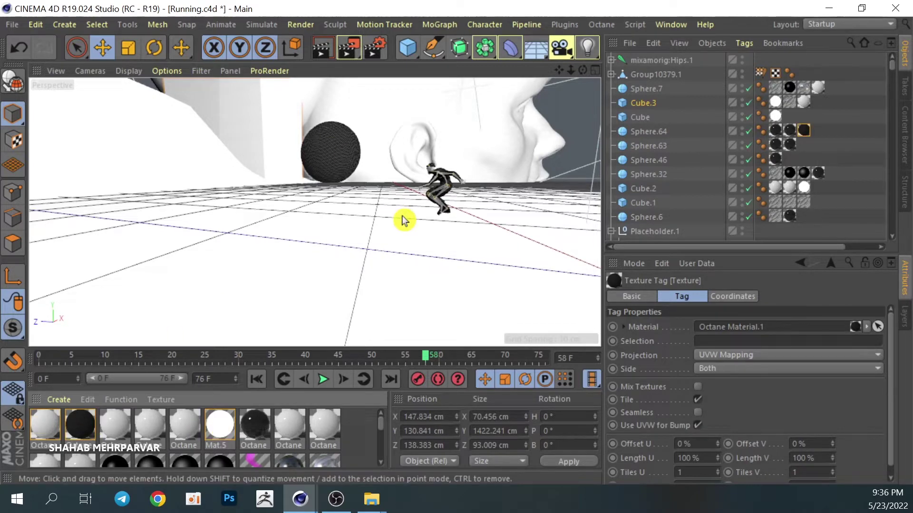
- Check the render settings and save Running.c4d
left_click(375, 48)
left_click(594, 8)
key("ctrl+s")
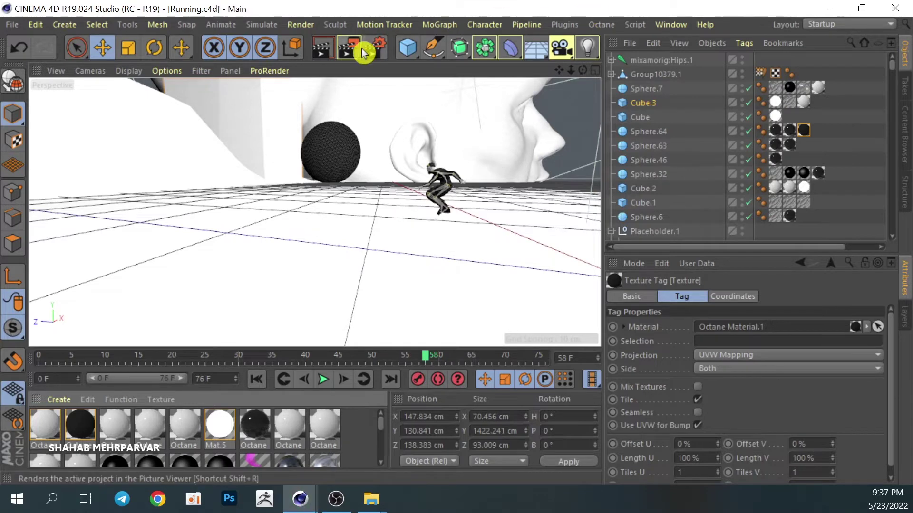
- Render frame 58 at 1080×1500 to the Picture Viewer past the asset error, then minimise it
left_click(350, 48)
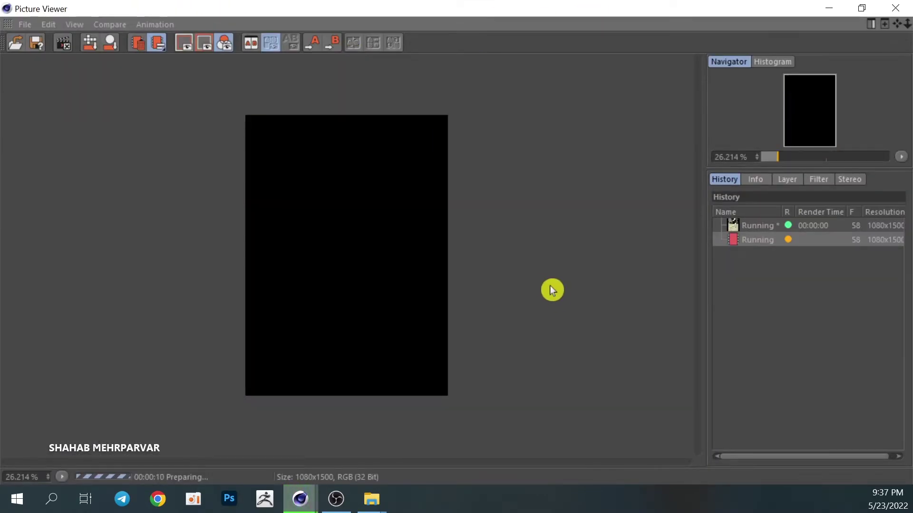
left_click(524, 387)
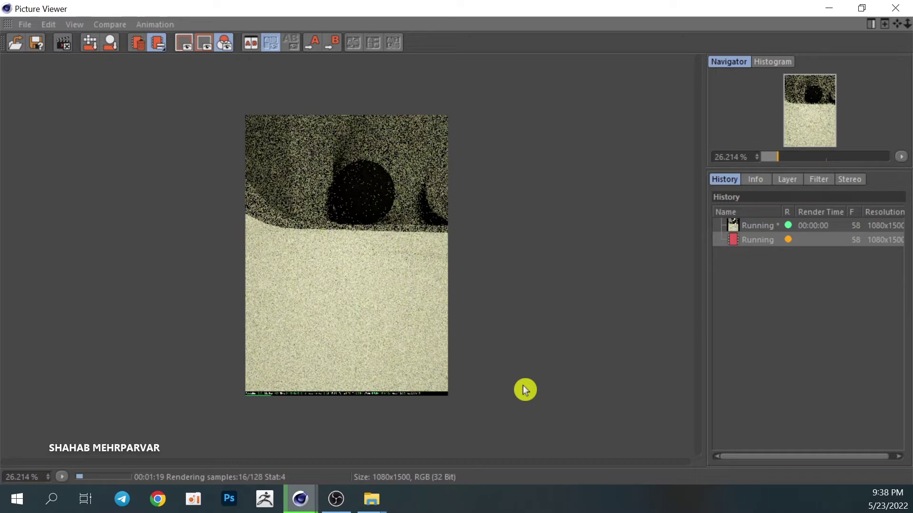
left_click(830, 12)
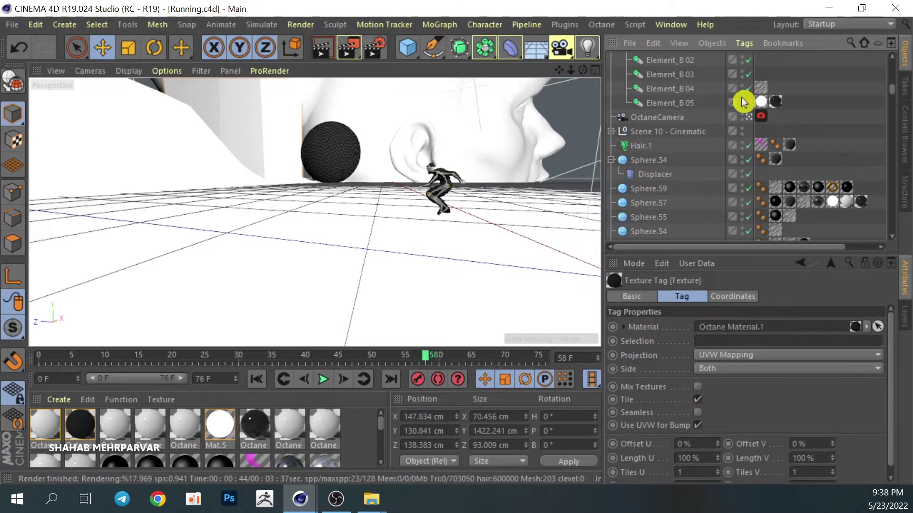
scroll(744, 103, "down", 5)
left_click(749, 74)
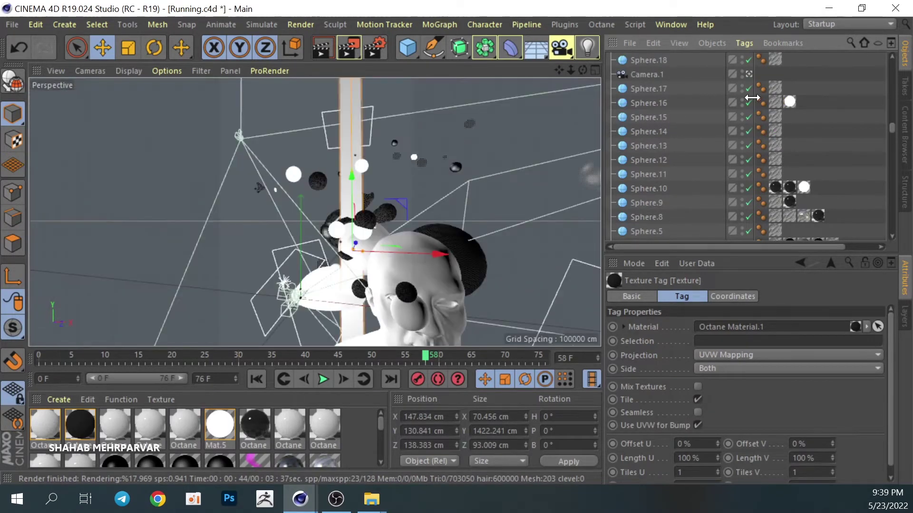
- Find OctaneCamera in the Object Manager and view the runner shot through it
scroll(749, 119, "up", 5)
scroll(745, 148, "down", 2)
scroll(744, 148, "up", 5)
scroll(745, 148, "up", 2)
scroll(745, 147, "up", 2)
scroll(743, 144, "down", 3)
scroll(744, 143, "down", 2)
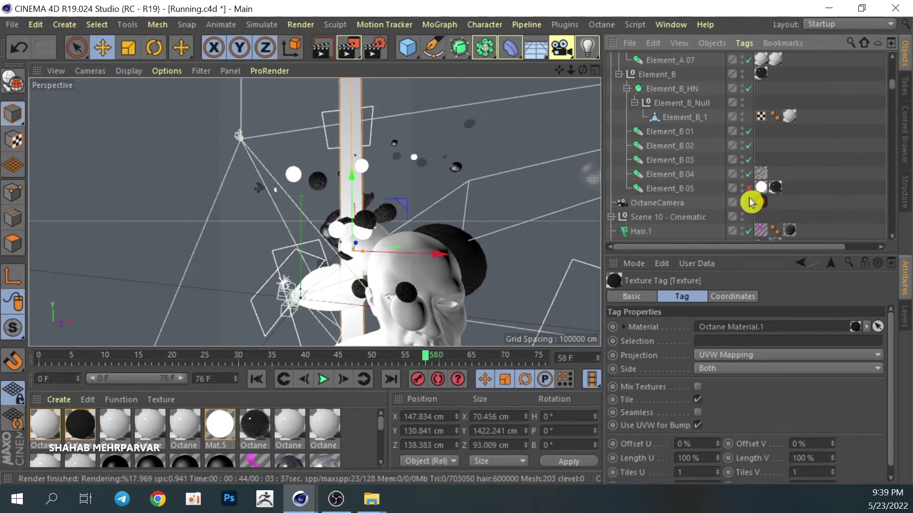
left_click(748, 202)
- Toggle the OctaneCamera view off and back on, then check the render Output settings
left_click(749, 203)
left_click(750, 203)
left_click(749, 203)
left_click(380, 52)
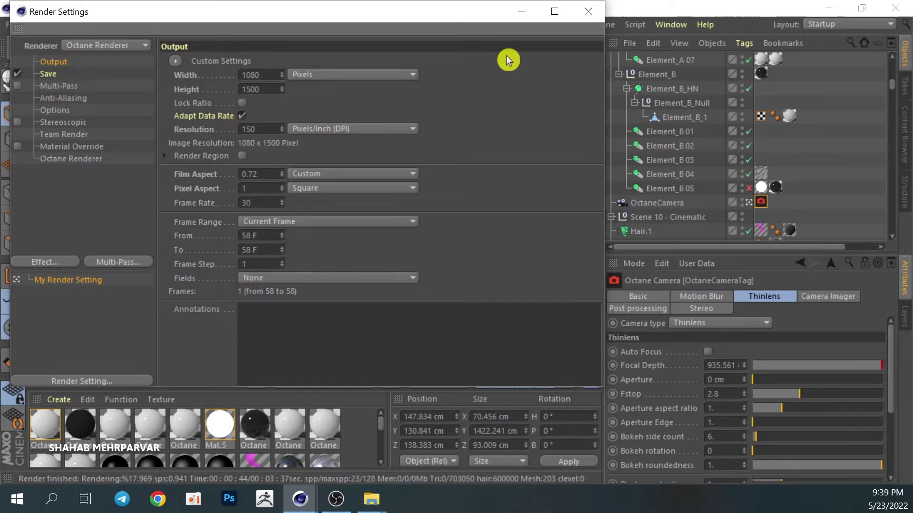
left_click(588, 11)
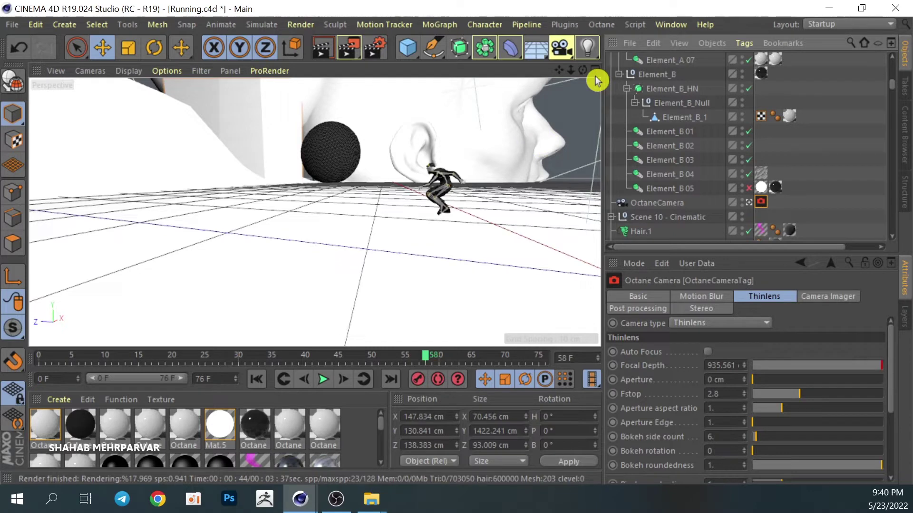
- Select every object in the running-figure scene and copy it
scroll(703, 143, "down", 5)
left_click(679, 61)
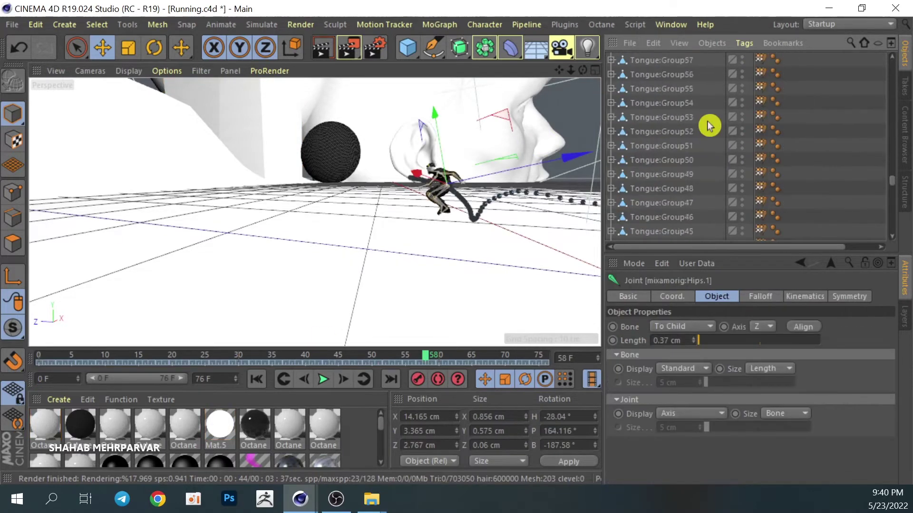
scroll(707, 125, "down", 5)
key("ctrl+a")
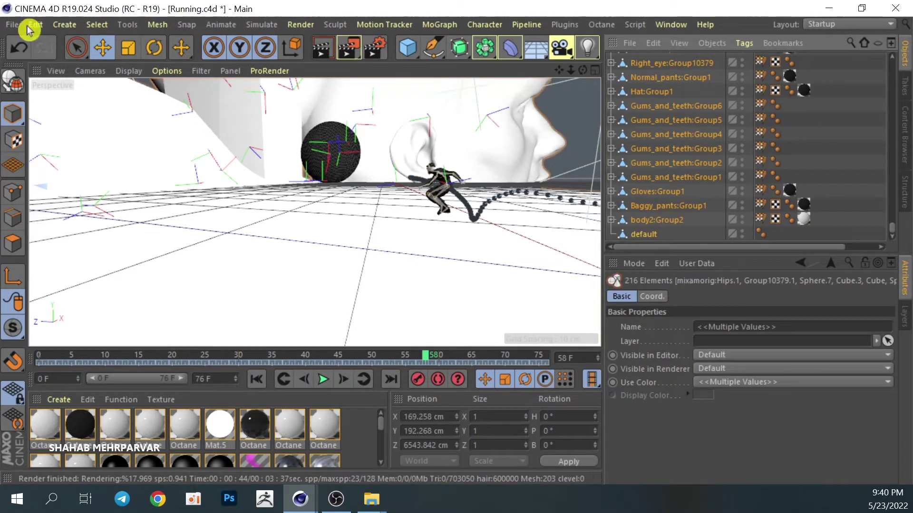
left_click(36, 25)
- Paste the scene into a new Untitled 2 project, confirm the texture path, and frame the runner
left_click(28, 39)
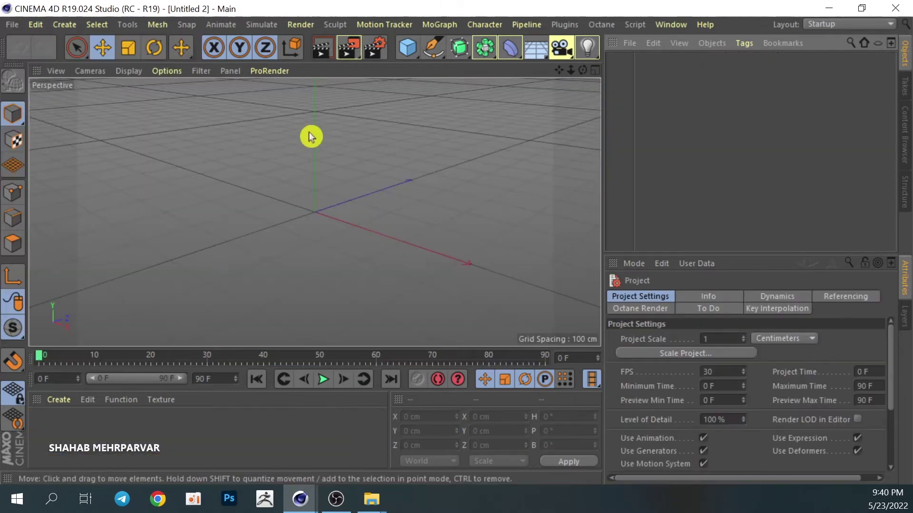
key("ctrl+v")
left_click(509, 379)
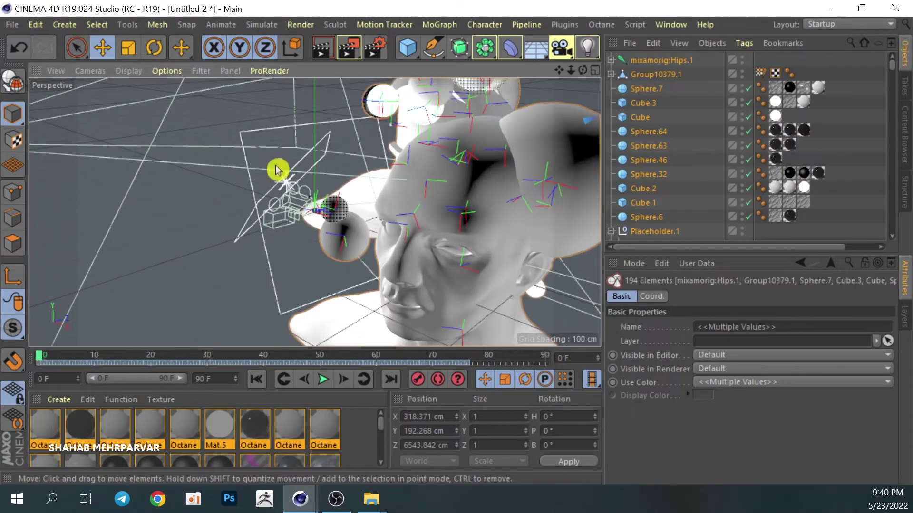
left_click(409, 137)
scroll(409, 137, "up", 5)
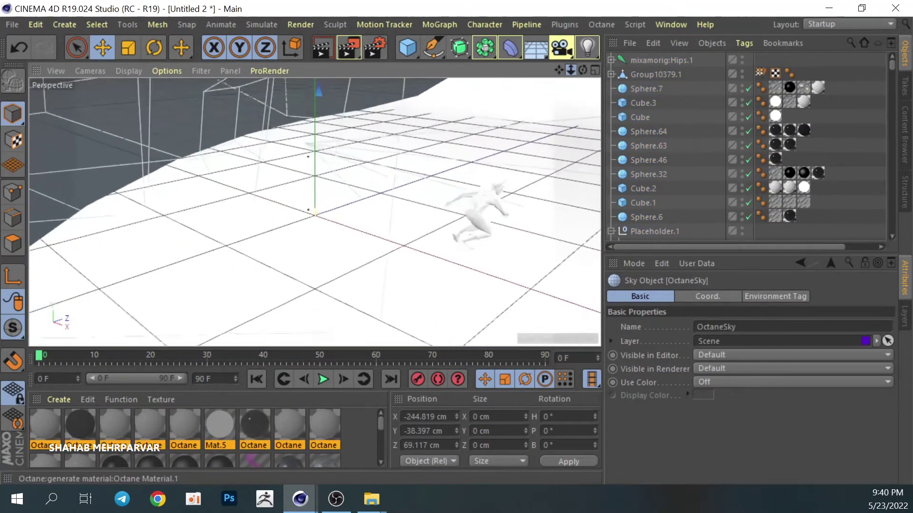
mouse_move(582, 70)
left_mouse_down()
mouse_move(589, 76)
mouse_move(562, 73)
mouse_move(577, 75)
mouse_move(571, 70)
left_mouse_up()
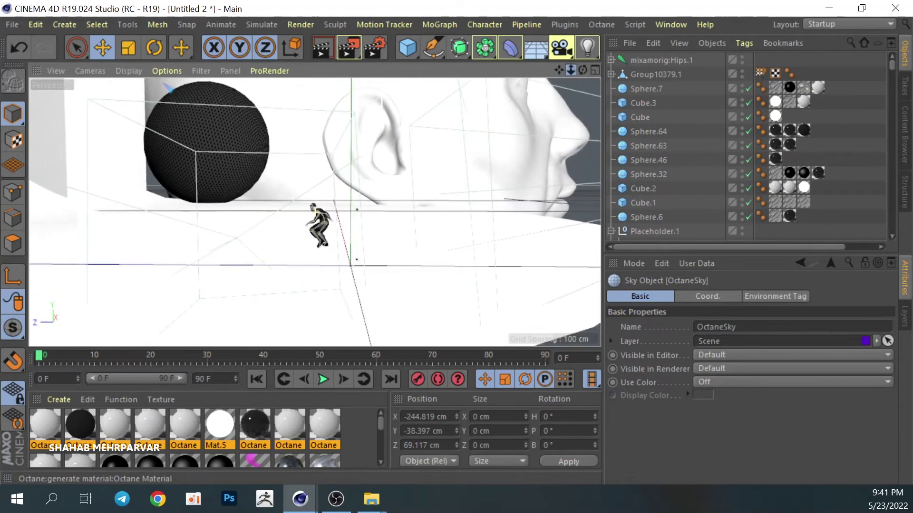
- Set Untitled 2's output to 1080×1500 pixels with the Octane Renderer
left_click(373, 48)
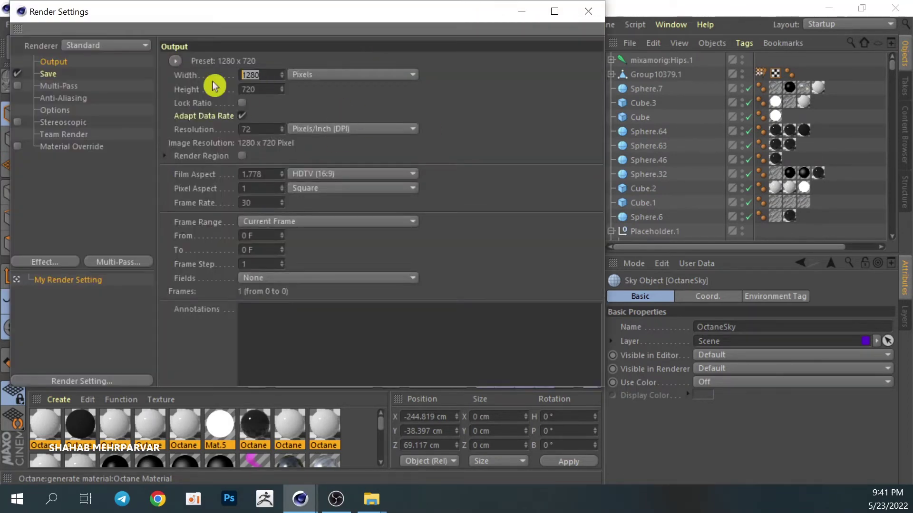
key("Tab")
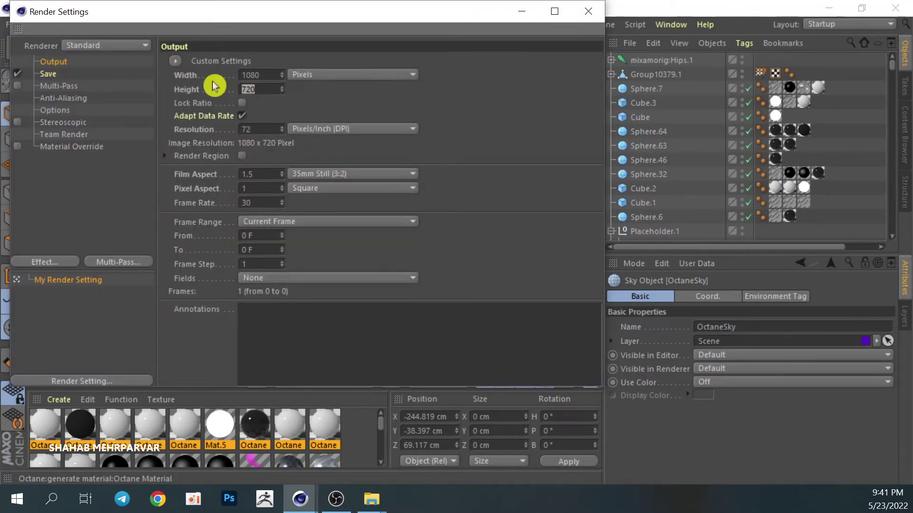
type("1500")
left_click(119, 51)
left_click(127, 136)
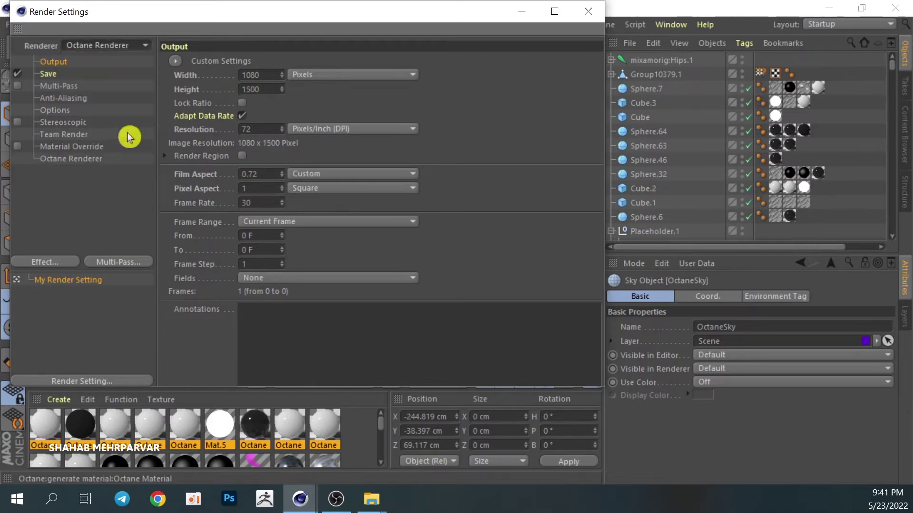
left_click(243, 129)
type("150")
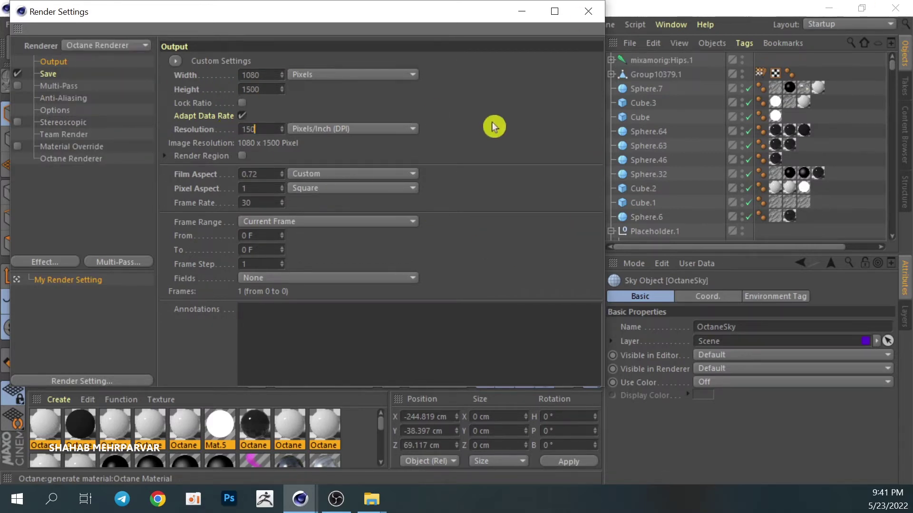
- Start rendering to the Picture Viewer and dismiss the error alert
left_click(588, 11)
left_click(340, 45)
left_click(400, 297)
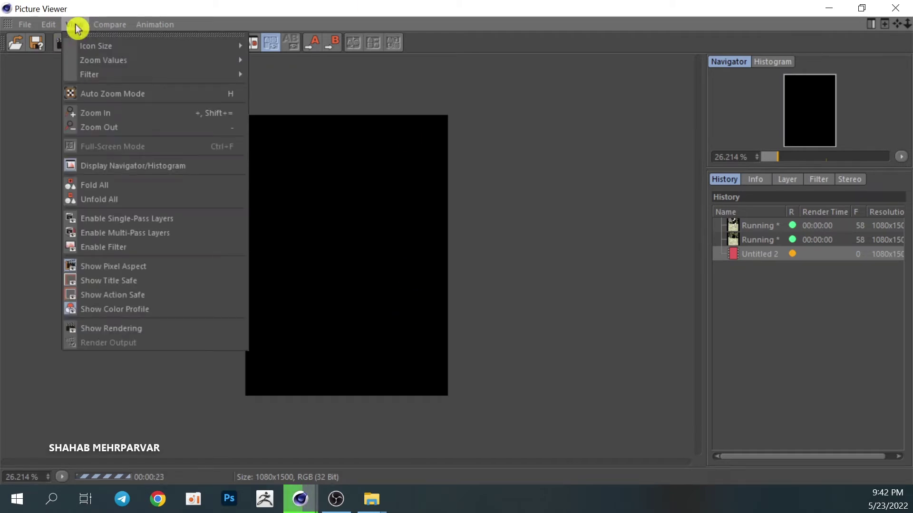
- Close the View menu, let the Octane render reach 9 of 128 samples, and return to the scene
left_click(572, 159)
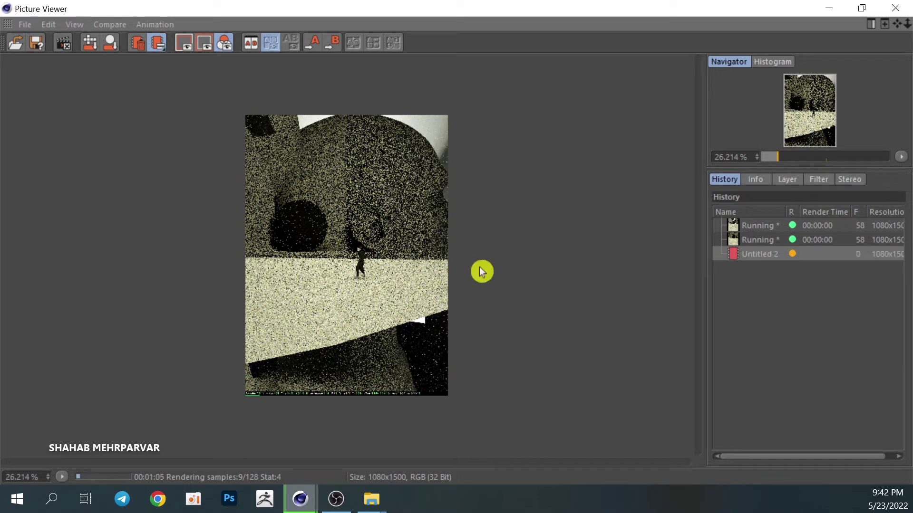
key("alt+Tab")
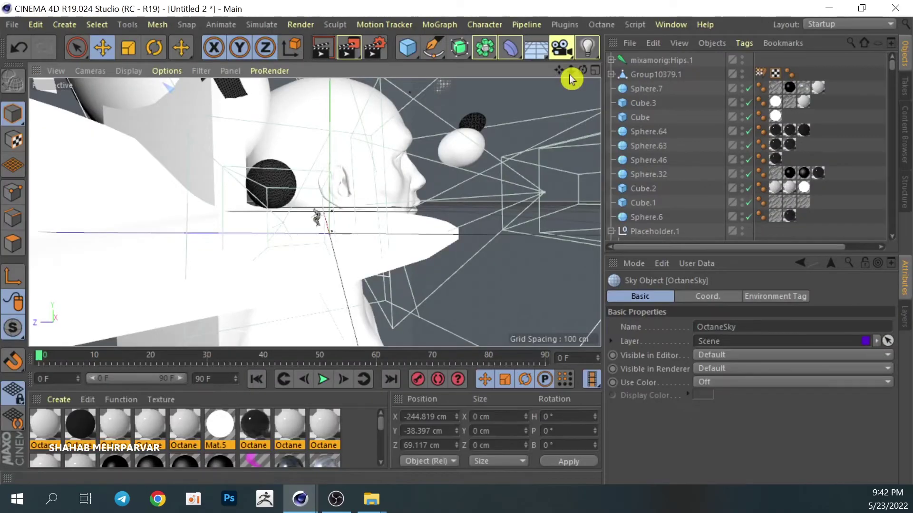
- Nudge the runner's framing, render a fresh preview past the asset error, then minimize the viewer
left_click_drag(570, 76, 556, 77)
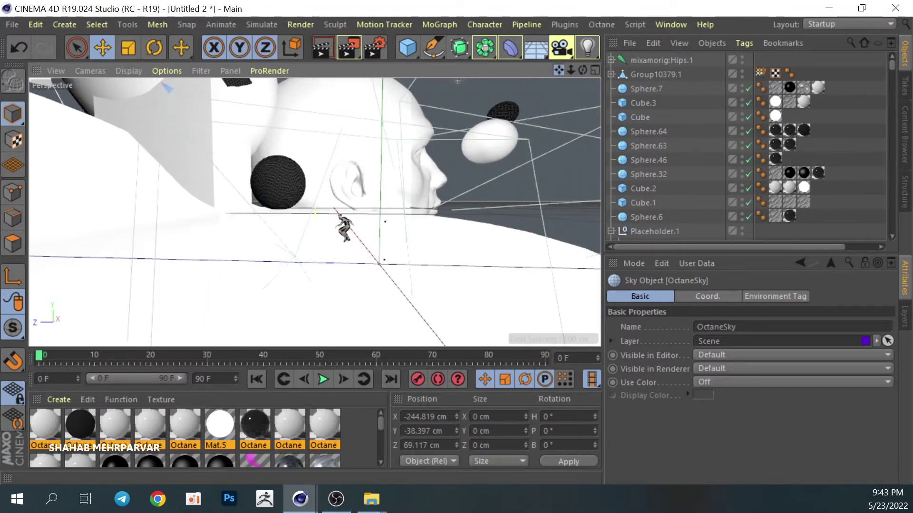
key("shift+r")
left_click(459, 247)
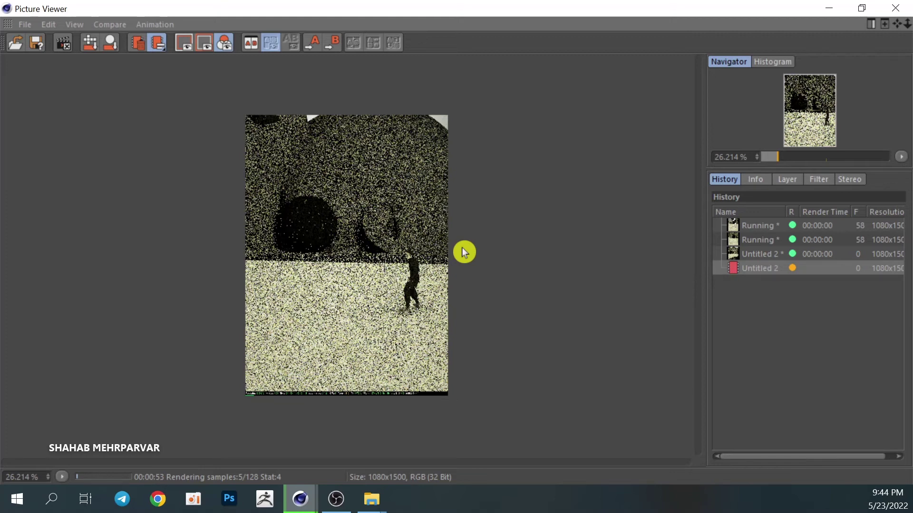
left_click(831, 10)
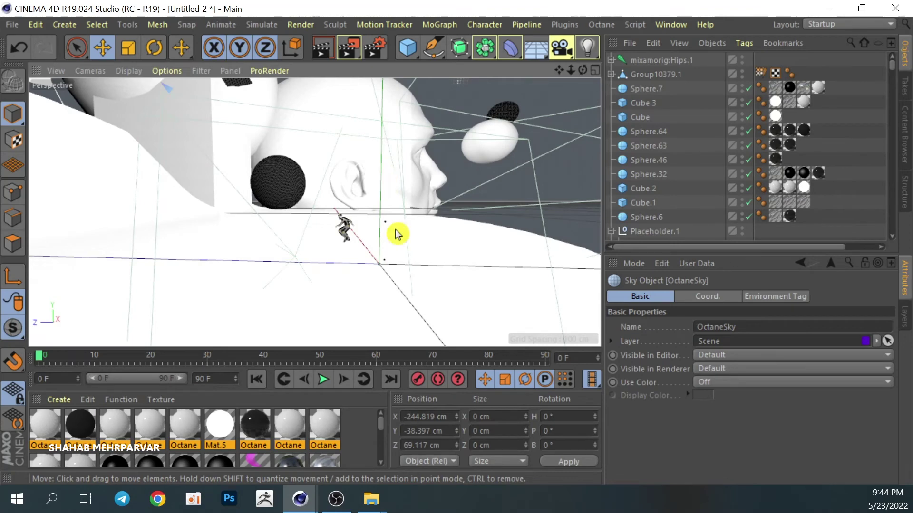
- Move the timeline to frame 70, nudge the viewport framing, and start a preview render
left_click(306, 360)
left_click(409, 361)
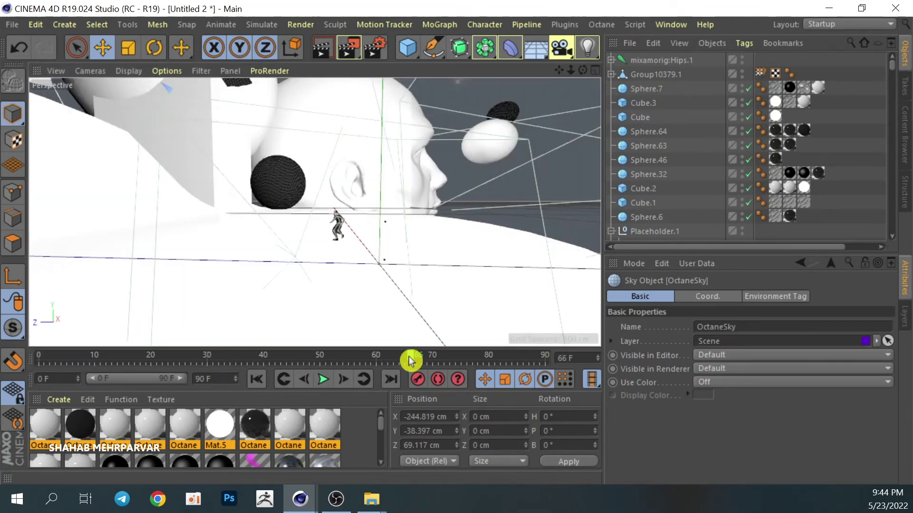
left_click(432, 361)
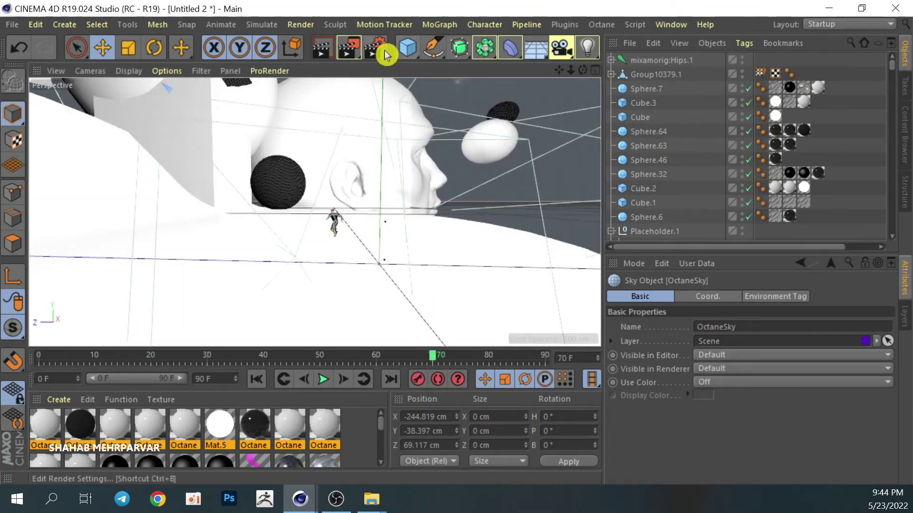
left_click_drag(570, 70, 561, 72)
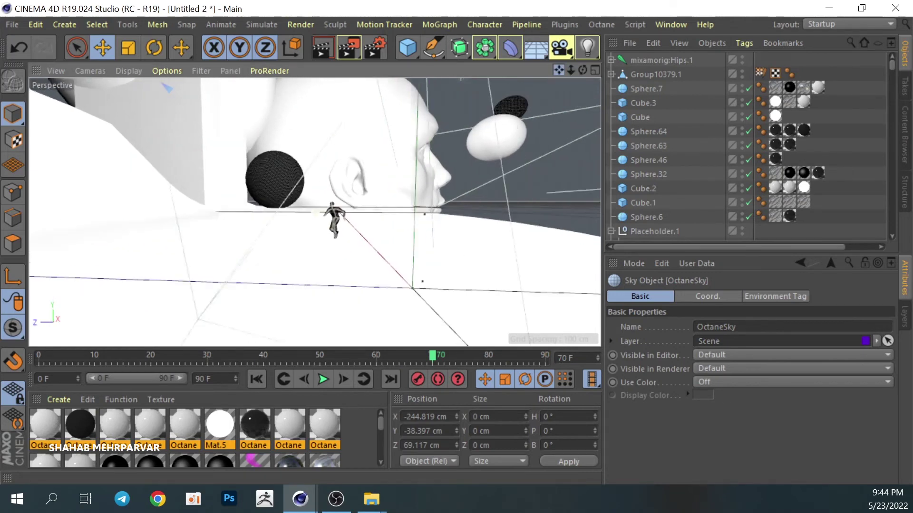
left_click(350, 48)
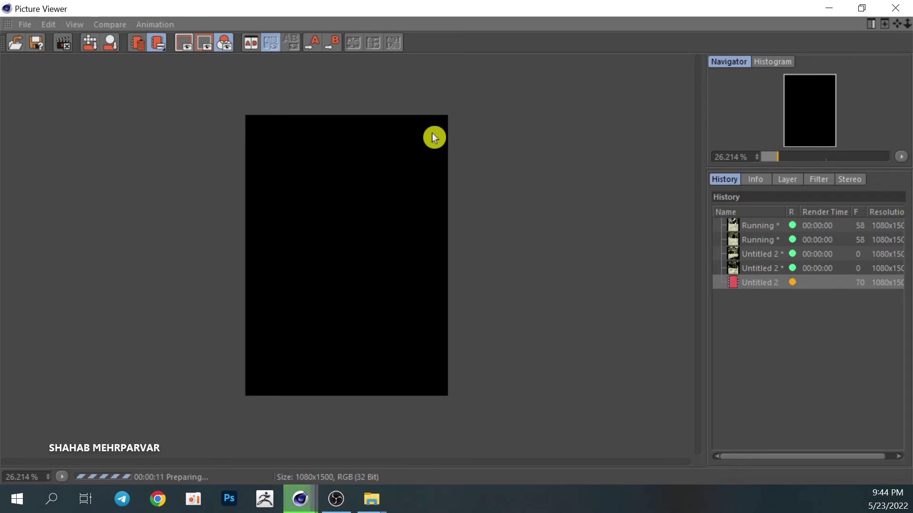
- Dismiss the asset error so the frame 70 render continues, then lower Yellows saturation to -60
left_click(412, 236)
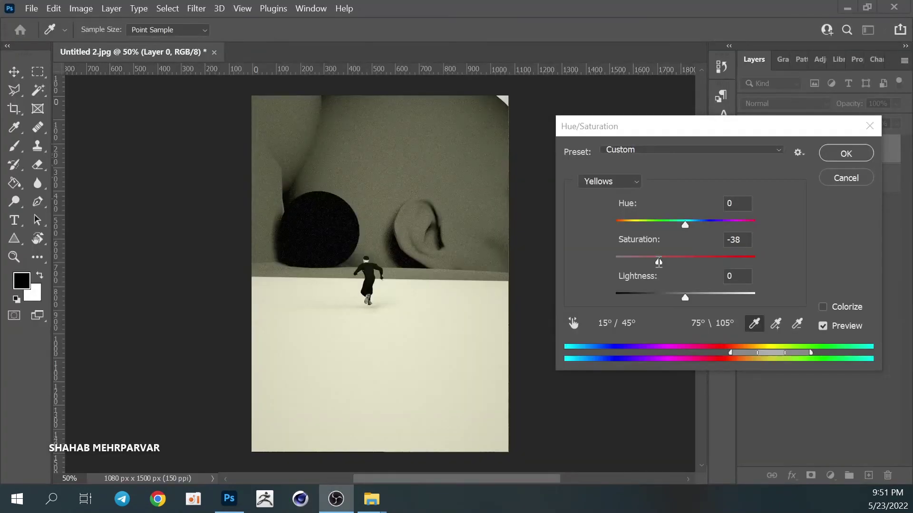
left_click_drag(665, 261, 641, 263)
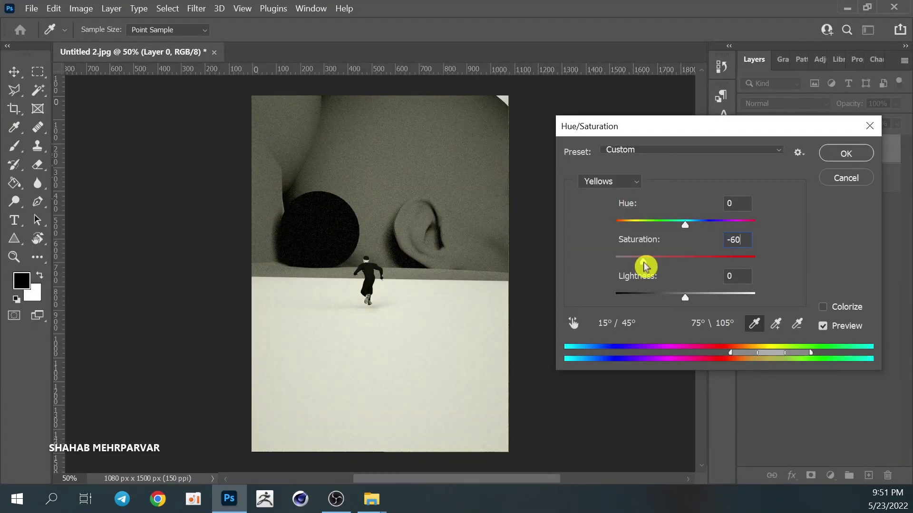
- Apply the -60 Yellows saturation, then switch to Clone Stamp and zoom around the runner
left_click(846, 153)
key("s")
key("ctrl+plus")
key("ctrl+plus")
key("ctrl+plus")
key("ctrl+plus")
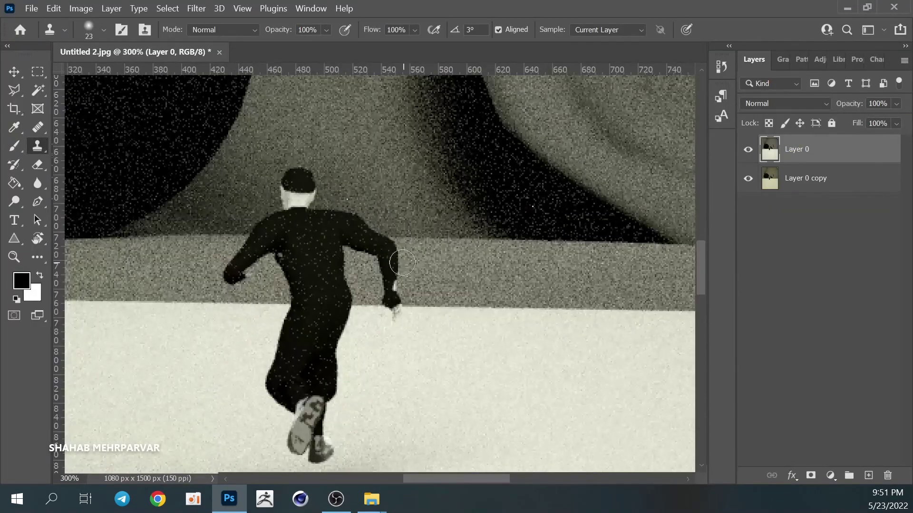
key("bracketleft")
key("bracketleft")
key("bracketleft")
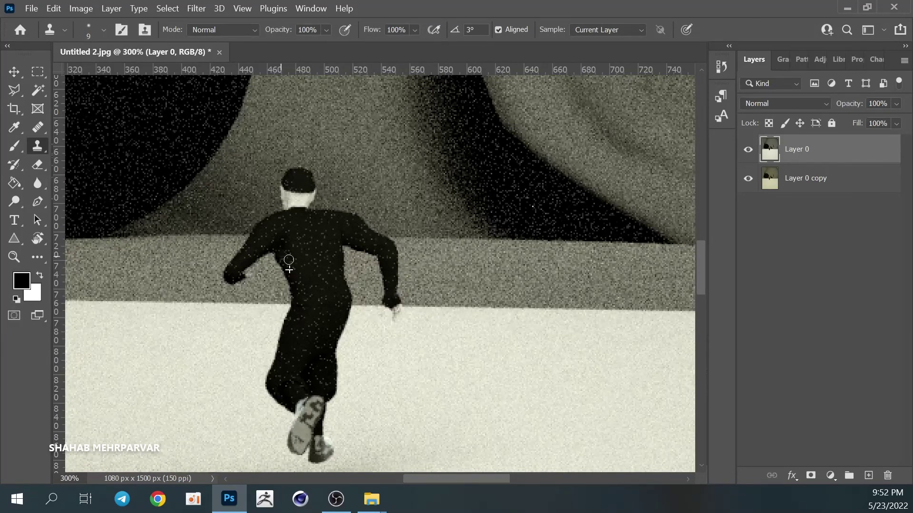
key("ctrl+minus")
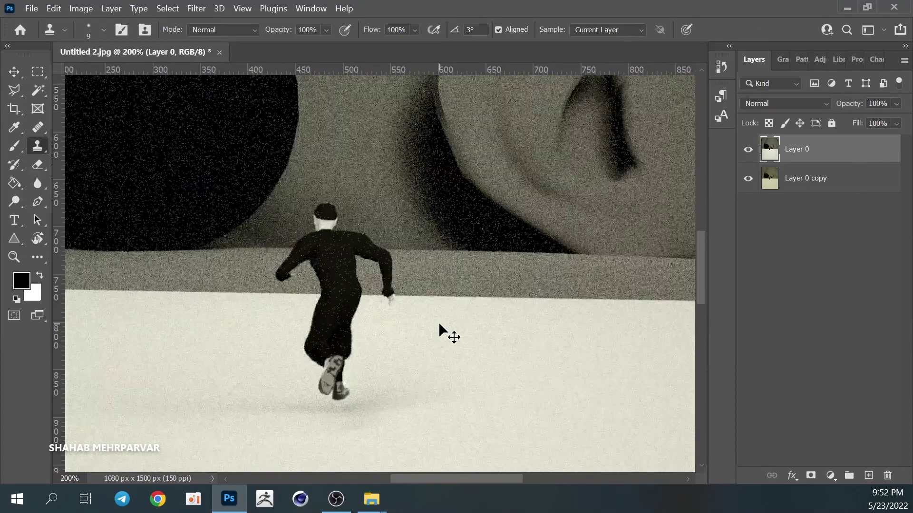